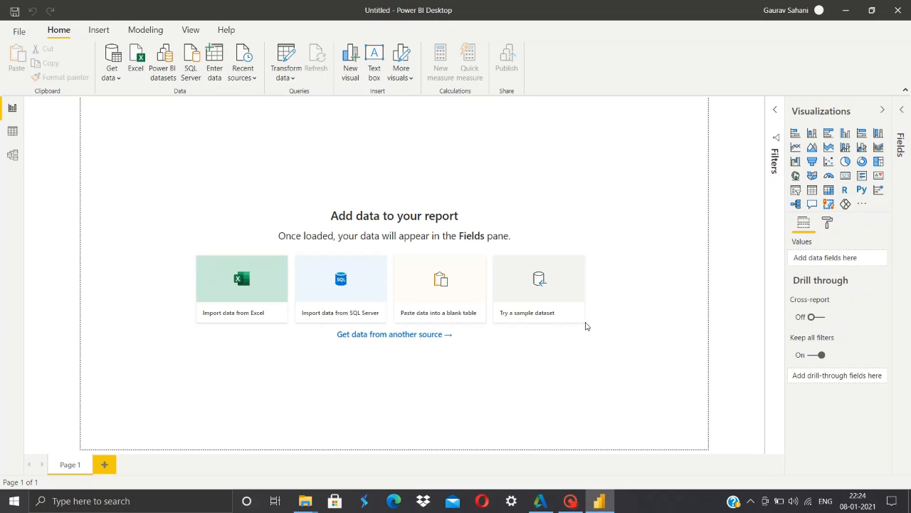
Import the Power-BI Tutorial CSV from the Power-BI Tutorial folder on the Desktop and open its data for transformation
{"action": "left_click", "coordinate": [117, 79]}
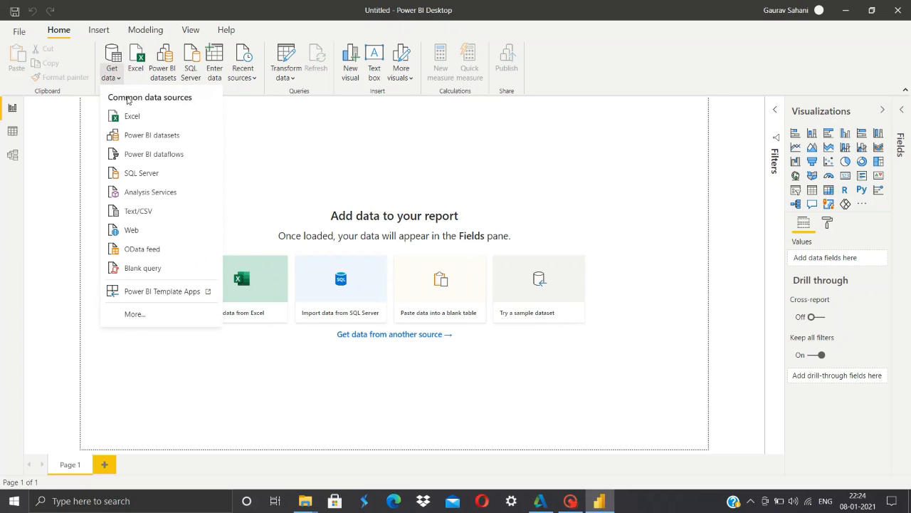
{"action": "left_click", "coordinate": [159, 211]}
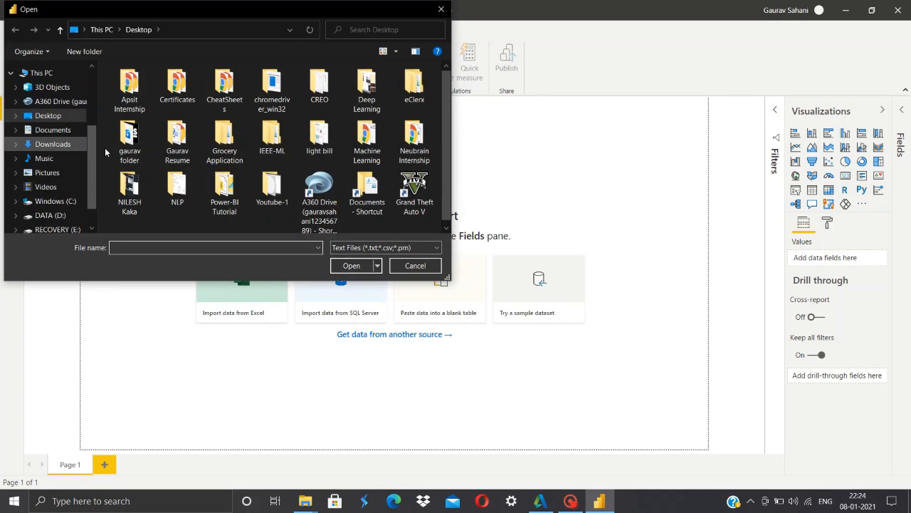
{"action": "double_click", "coordinate": [215, 199]}
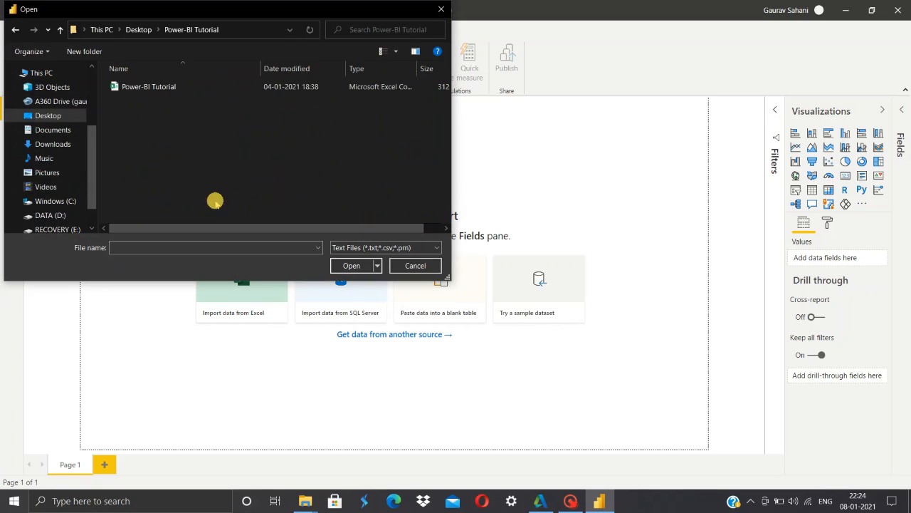
{"action": "double_click", "coordinate": [158, 87]}
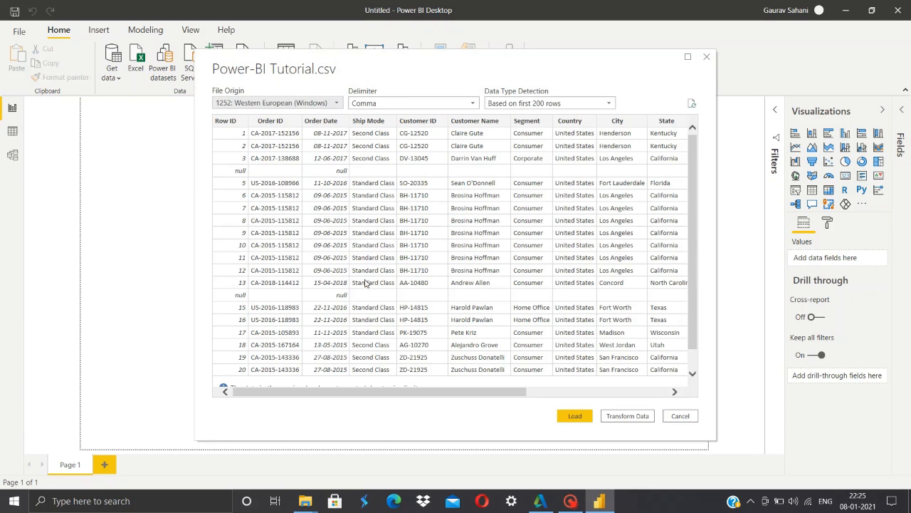
{"action": "left_click_drag", "start_coordinate": [368, 392], "coordinate": [521, 404]}
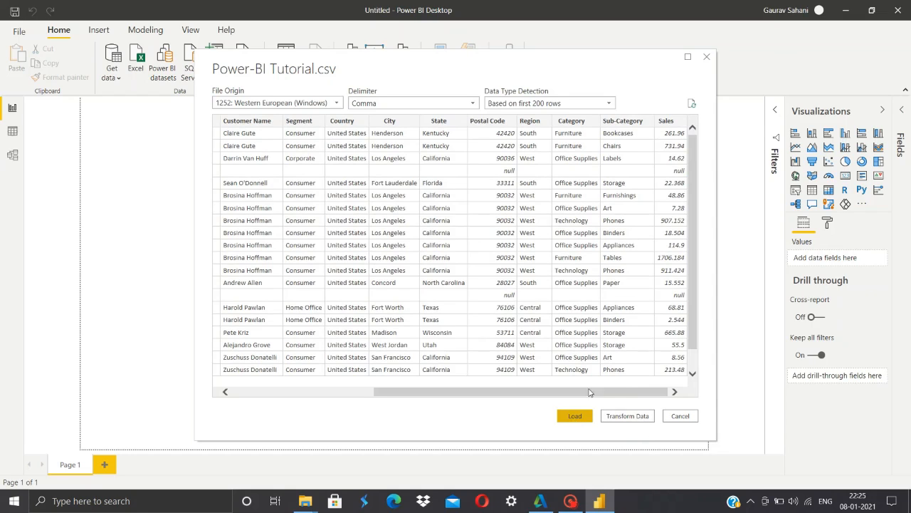
{"action": "left_click", "coordinate": [630, 415]}
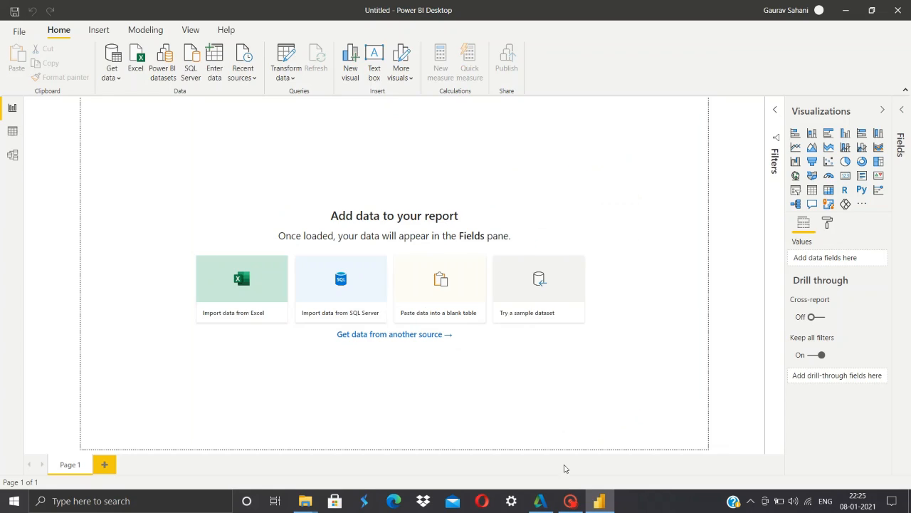
{"action": "mouse_move", "coordinate": [576, 503]}
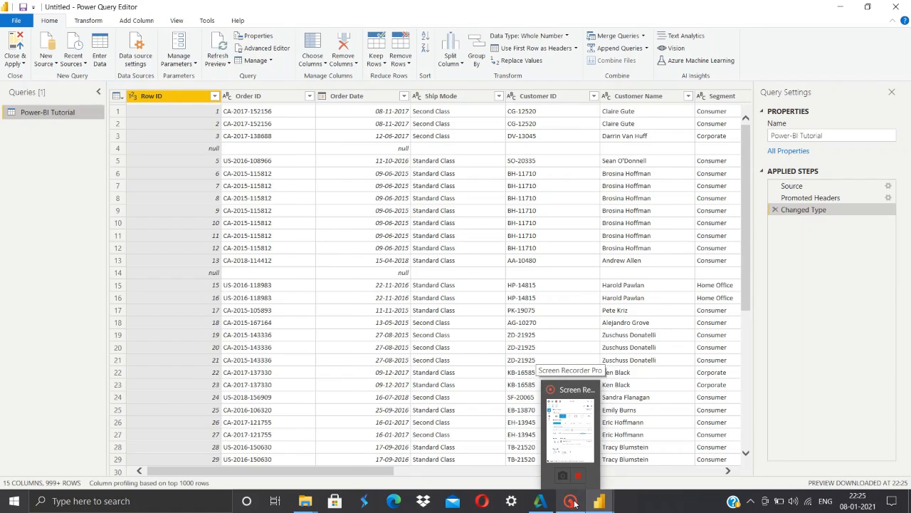
{"action": "left_click", "coordinate": [575, 502]}
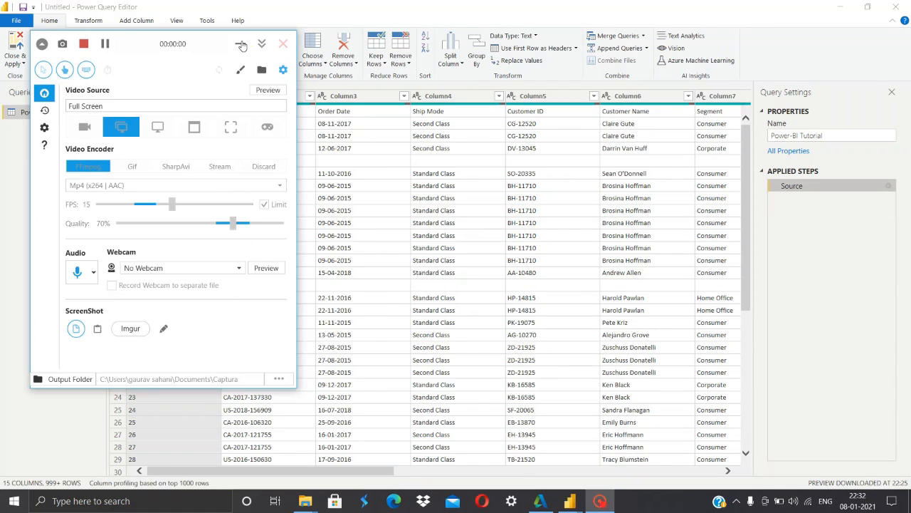
{"action": "left_click", "coordinate": [241, 44]}
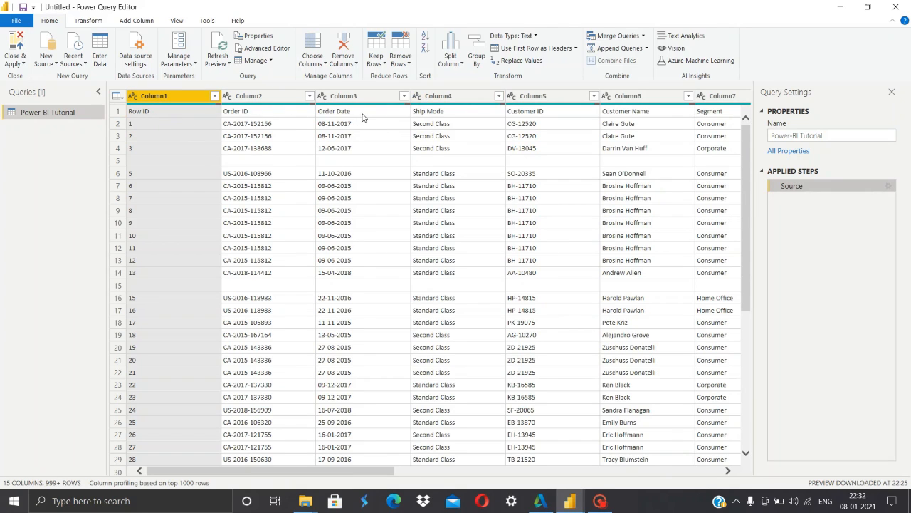
Promote the first row of the Power-BI Tutorial table to column headers
{"action": "scroll", "coordinate": [456, 185], "scroll_direction": "down", "scroll_amount": 3}
{"action": "scroll", "coordinate": [467, 214], "scroll_direction": "down", "scroll_amount": 3}
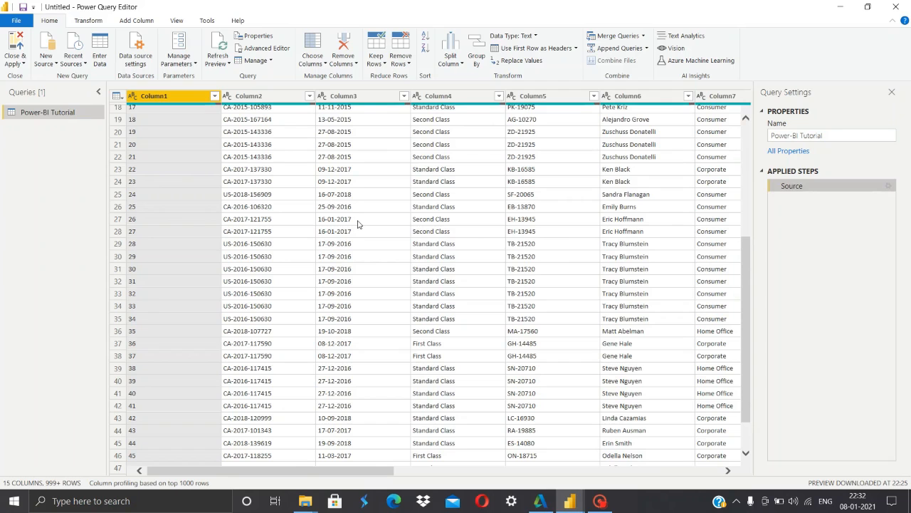
{"action": "scroll", "coordinate": [373, 219], "scroll_direction": "up", "scroll_amount": 4}
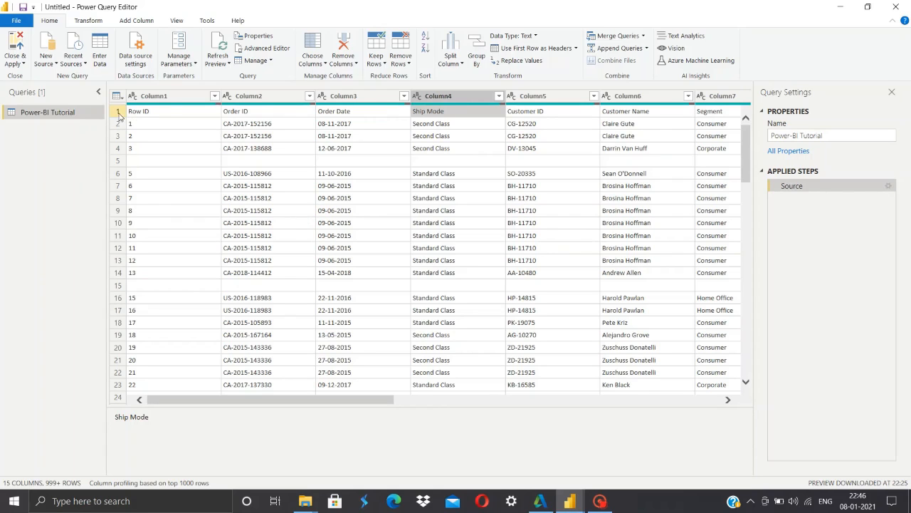
{"action": "left_click", "coordinate": [178, 101]}
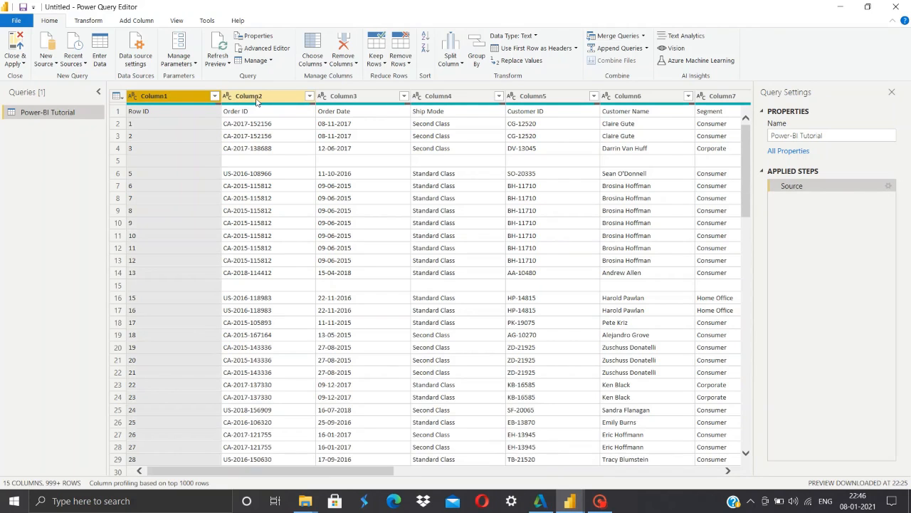
{"action": "left_click", "coordinate": [258, 98]}
{"action": "left_click", "coordinate": [356, 94]}
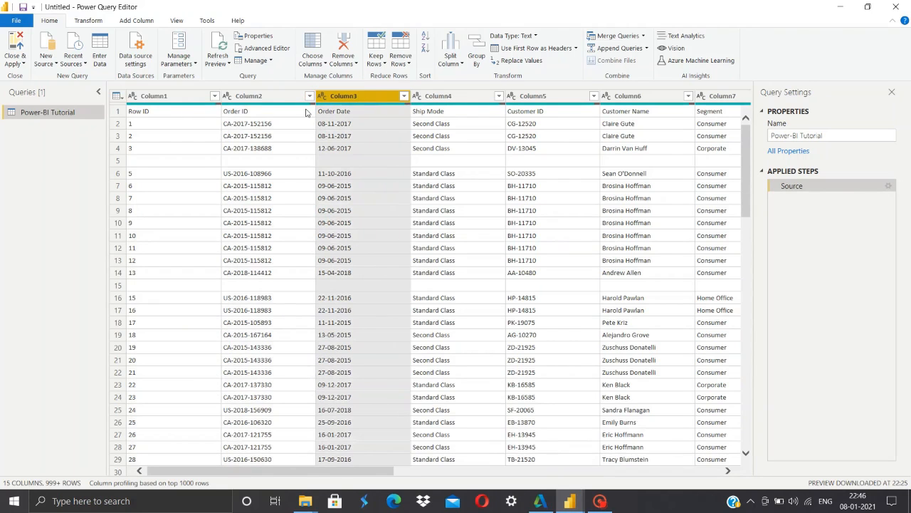
{"action": "left_click", "coordinate": [165, 95]}
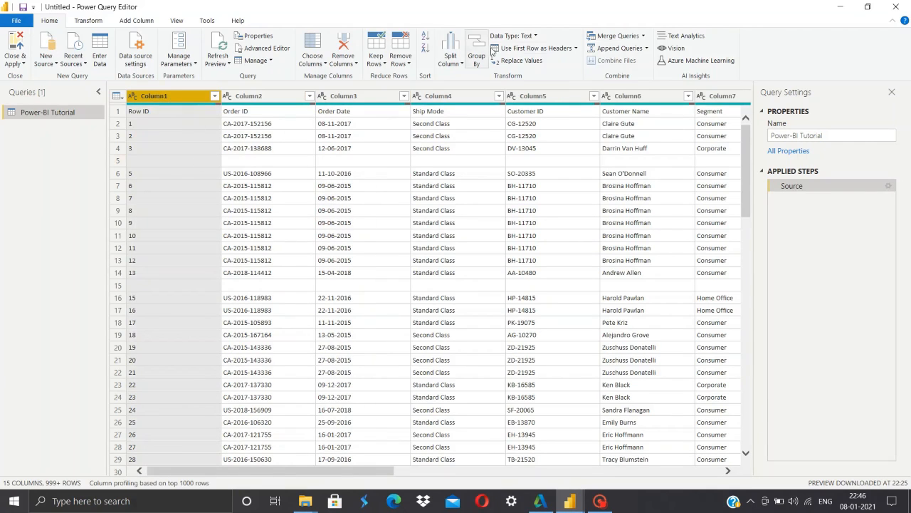
{"action": "left_click", "coordinate": [527, 51]}
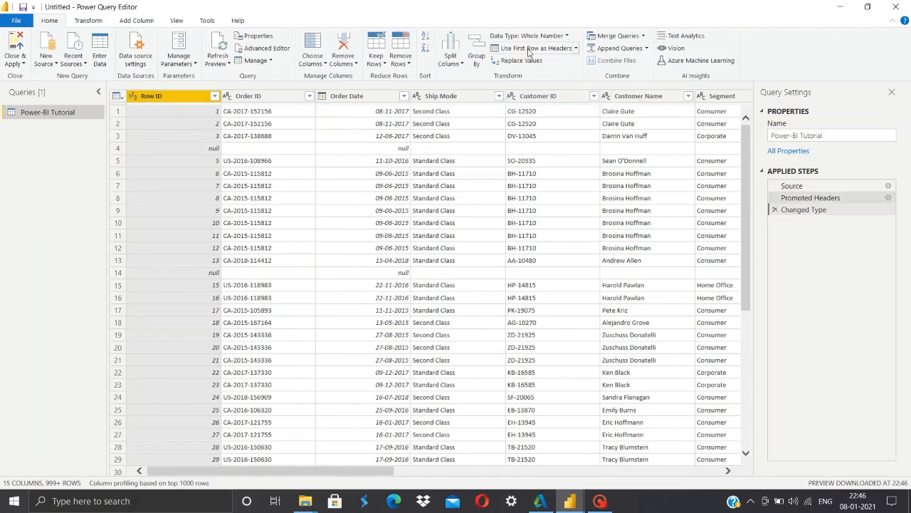
Remove all blank rows from the Power-BI Tutorial table
{"action": "left_click", "coordinate": [262, 98]}
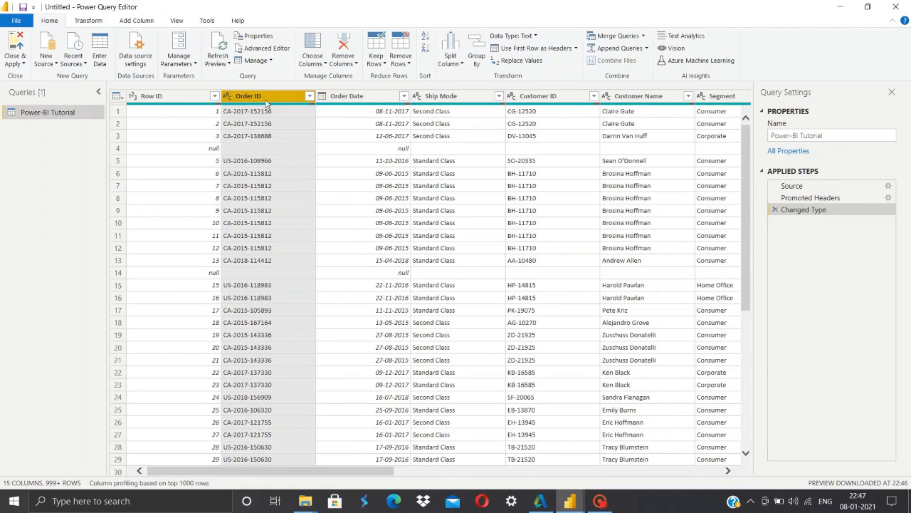
{"action": "left_click", "coordinate": [370, 151]}
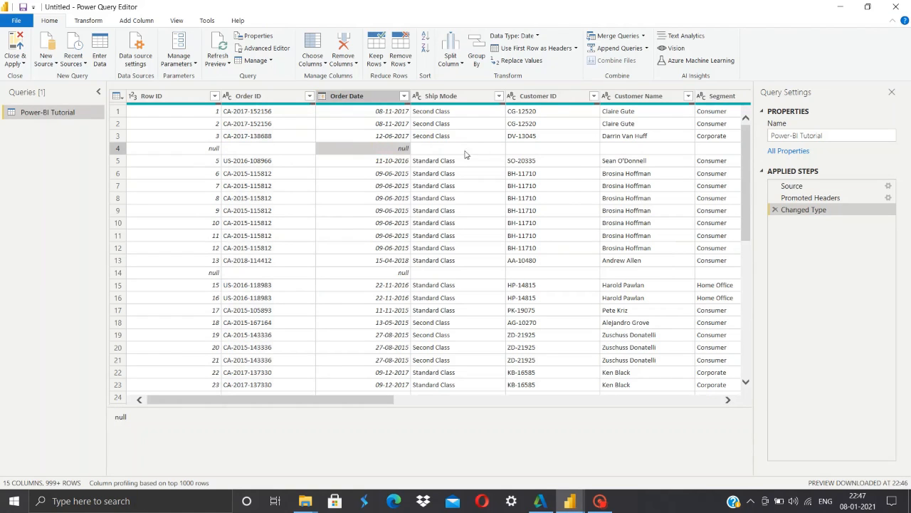
{"action": "left_click", "coordinate": [263, 150]}
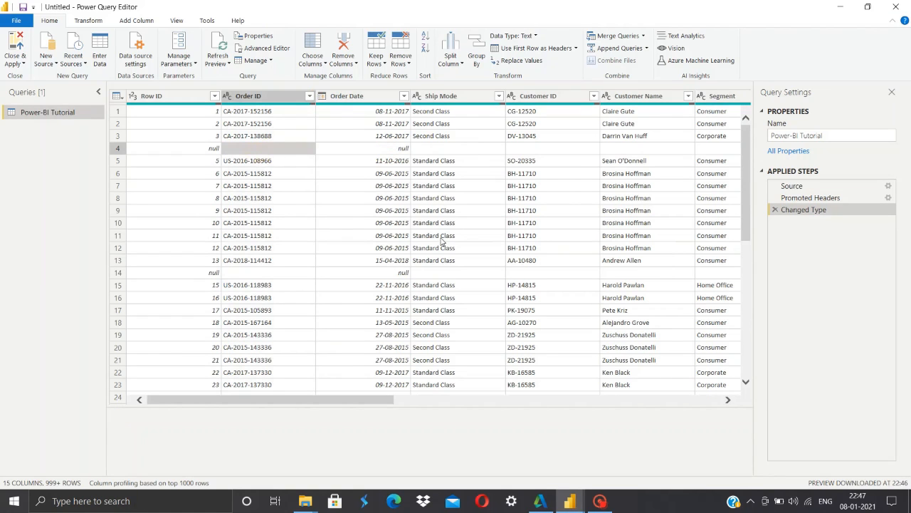
{"action": "scroll", "coordinate": [442, 242], "scroll_direction": "down", "scroll_amount": 9}
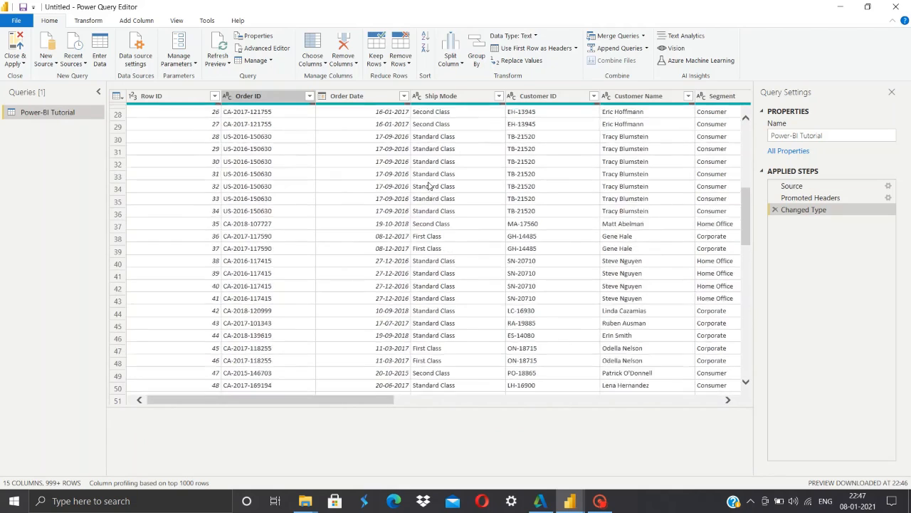
{"action": "scroll", "coordinate": [430, 186], "scroll_direction": "up", "scroll_amount": 9}
{"action": "left_click", "coordinate": [190, 149]}
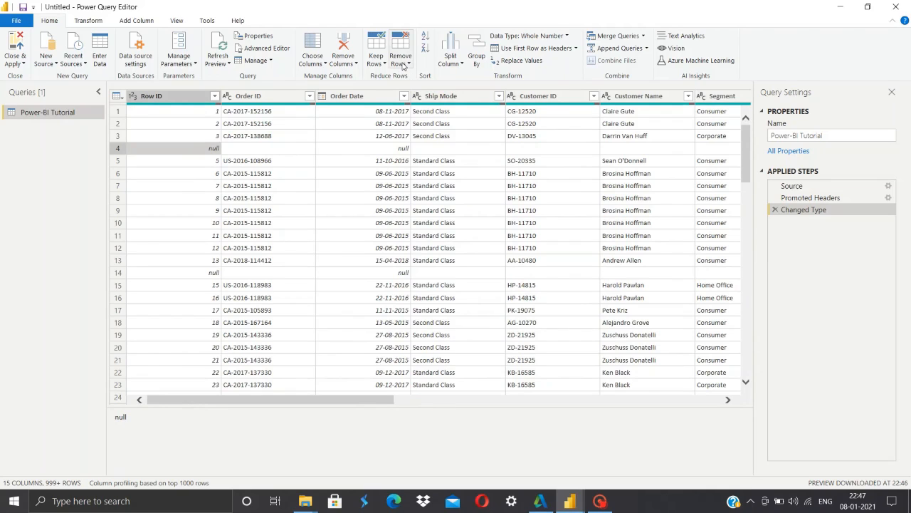
{"action": "left_click", "coordinate": [403, 64]}
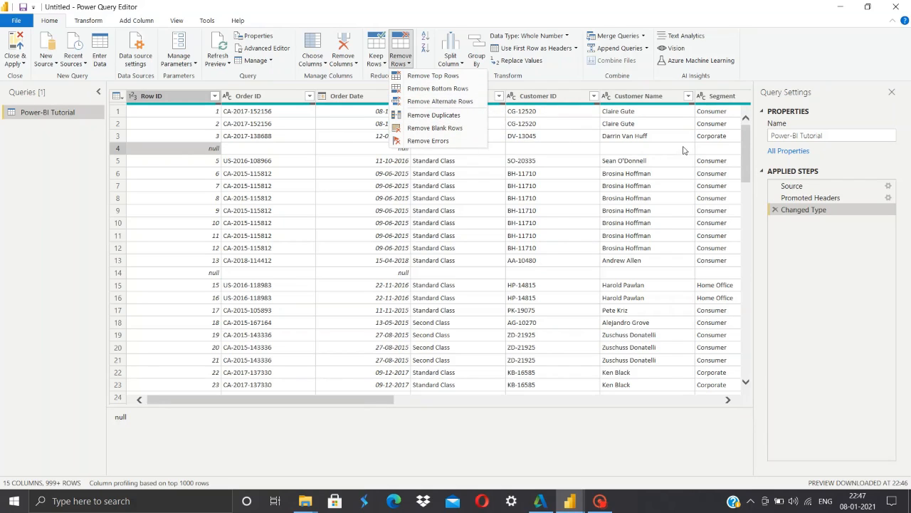
{"action": "left_click", "coordinate": [464, 128]}
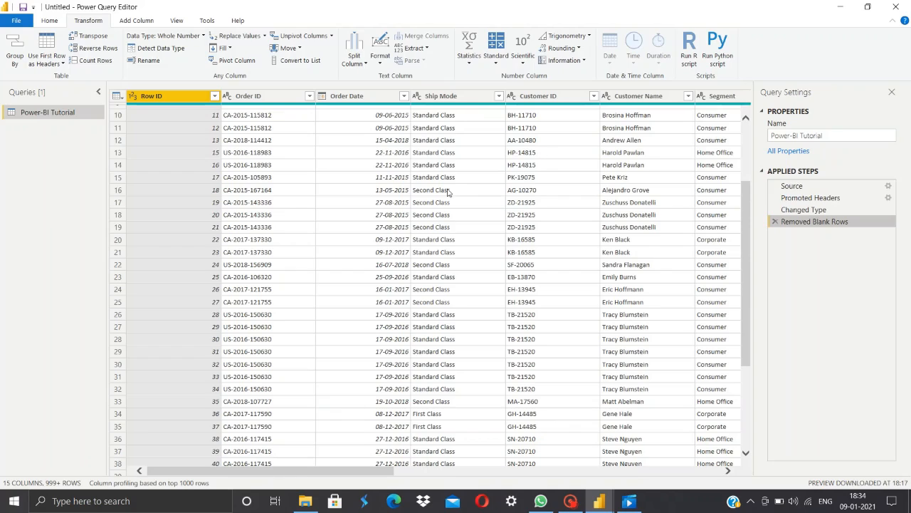
Look through the table's rows for leftover blank entries and examine the first Row ID values
{"action": "scroll", "coordinate": [450, 188], "scroll_direction": "down", "scroll_amount": 4}
{"action": "scroll", "coordinate": [456, 203], "scroll_direction": "down", "scroll_amount": 7}
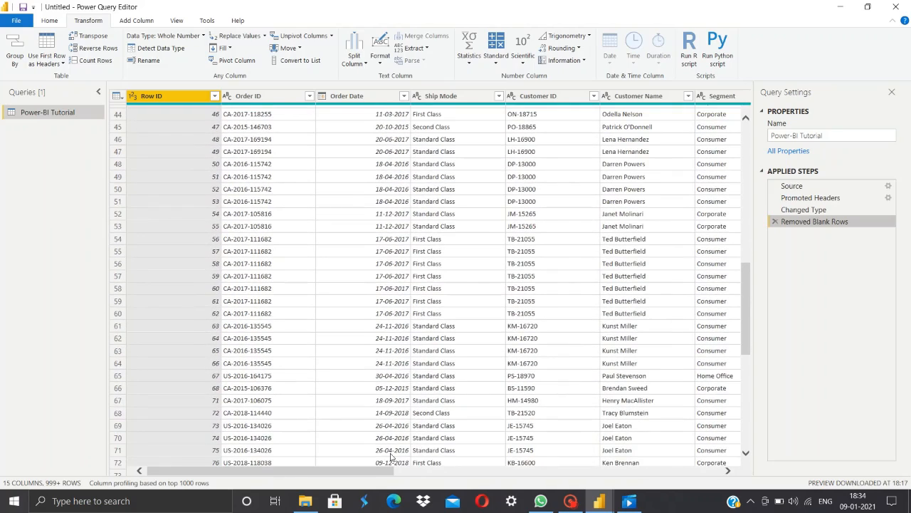
{"action": "left_click_drag", "start_coordinate": [374, 471], "coordinate": [304, 464]}
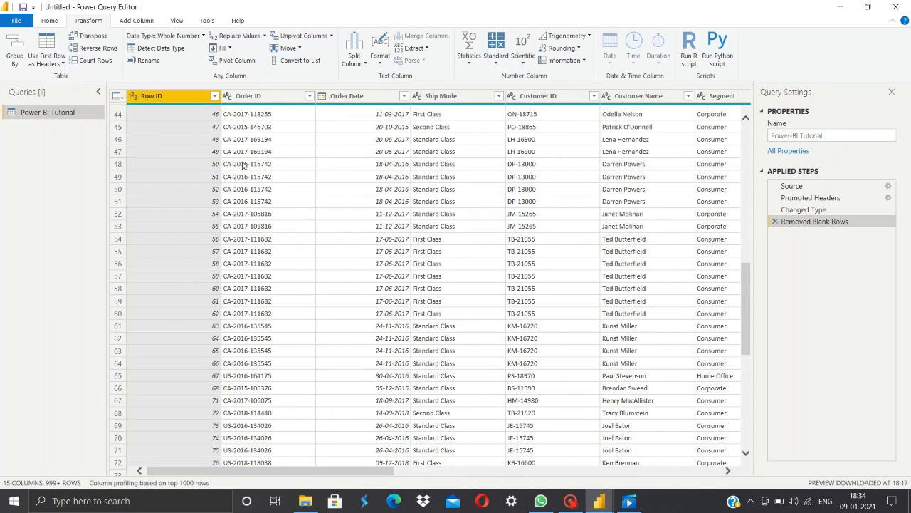
{"action": "scroll", "coordinate": [205, 158], "scroll_direction": "up", "scroll_amount": 10}
{"action": "scroll", "coordinate": [205, 158], "scroll_direction": "up", "scroll_amount": 4}
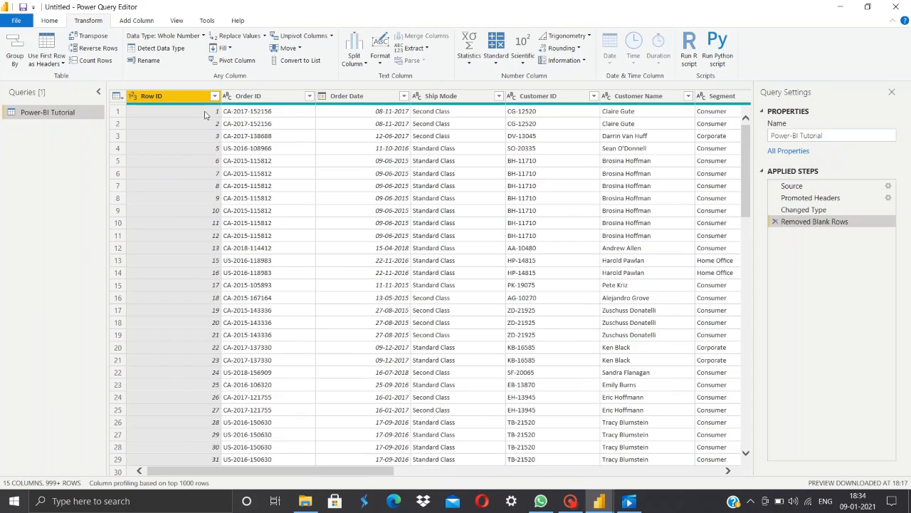
{"action": "left_click", "coordinate": [204, 113]}
{"action": "left_click", "coordinate": [206, 125]}
{"action": "left_click", "coordinate": [206, 138]}
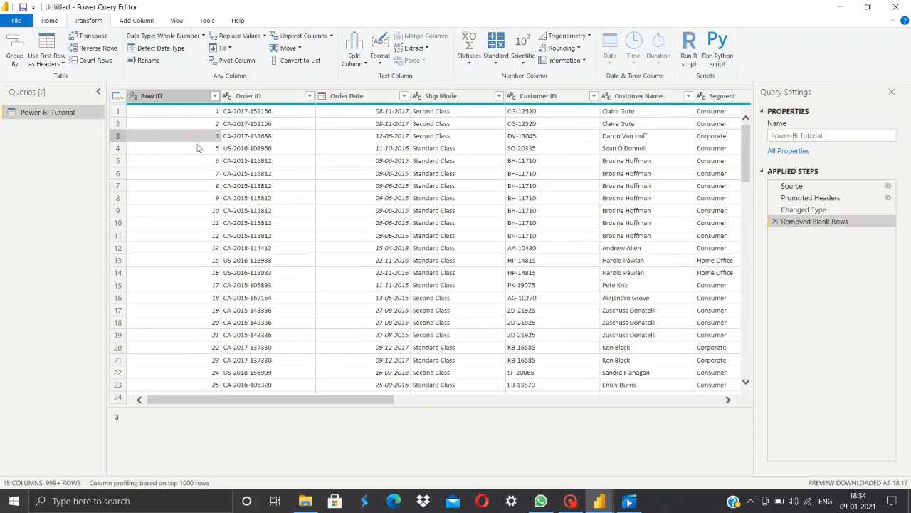
Remove the Row ID column, and undo it by deleting that removal from the query's applied steps
{"action": "right_click", "coordinate": [184, 98]}
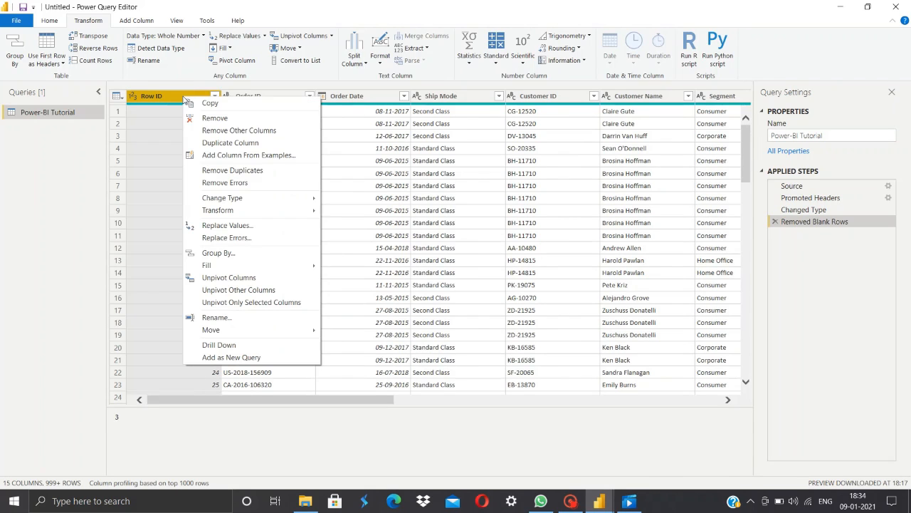
{"action": "left_click", "coordinate": [215, 118]}
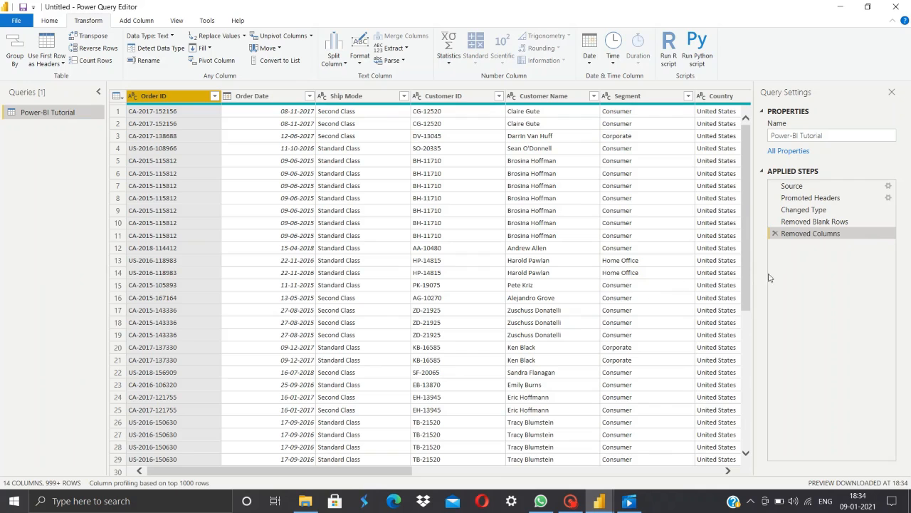
{"action": "left_click", "coordinate": [774, 233]}
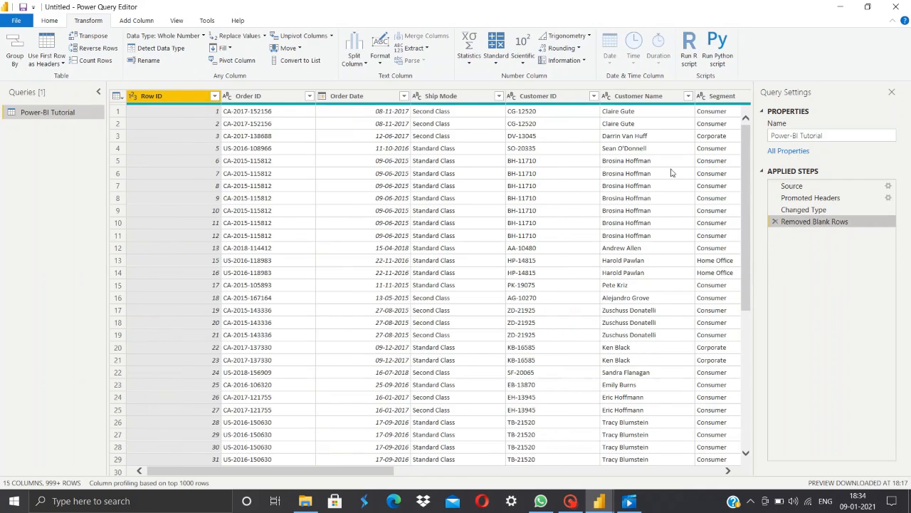
Remove the Row ID column from the Power-BI Tutorial table
{"action": "left_click", "coordinate": [176, 101]}
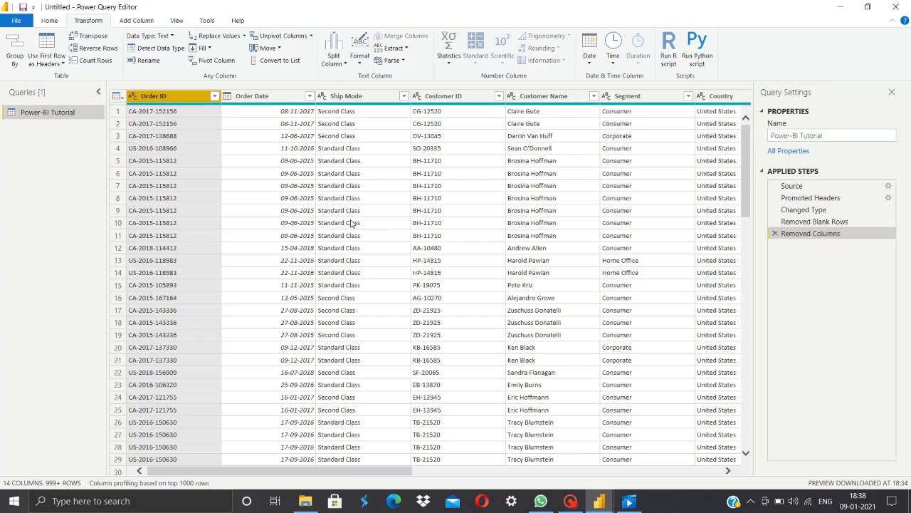
{"action": "scroll", "coordinate": [427, 187], "scroll_direction": "down", "scroll_amount": 4}
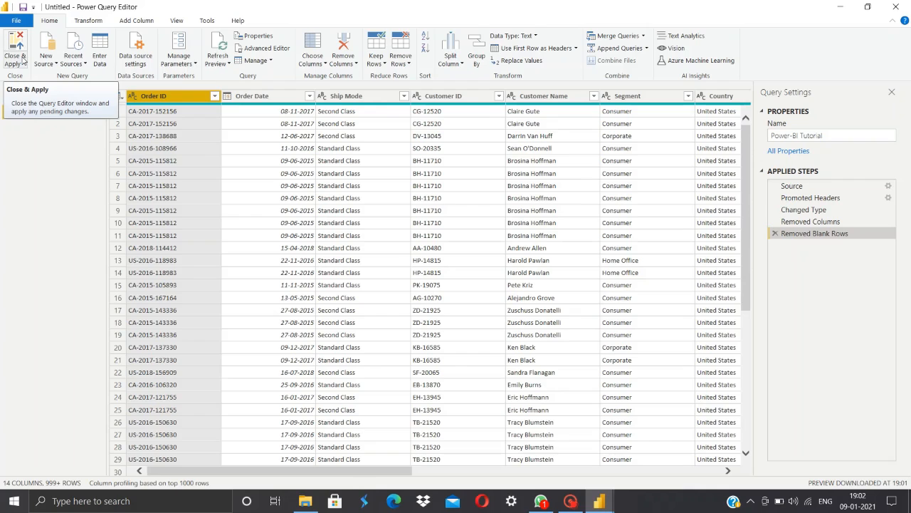
Close the query editor and apply the pending query changes to the report
{"action": "left_click", "coordinate": [22, 25]}
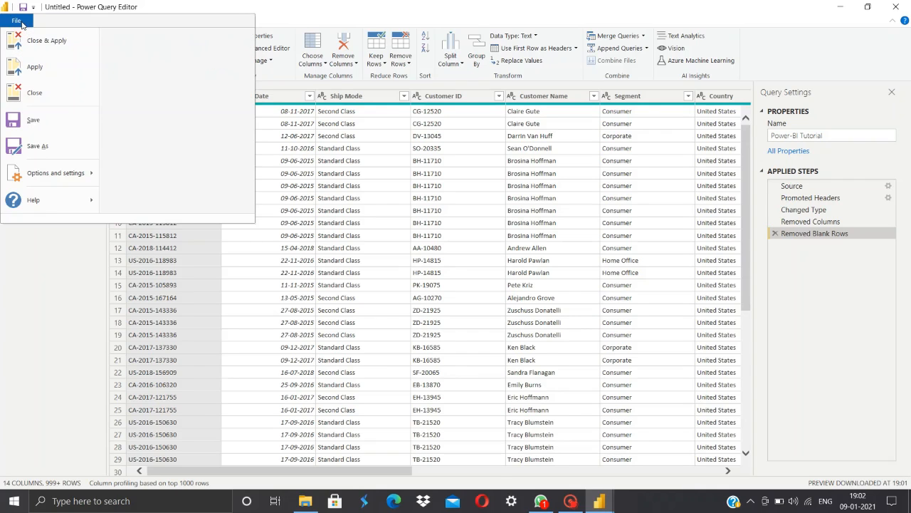
{"action": "left_click", "coordinate": [63, 43]}
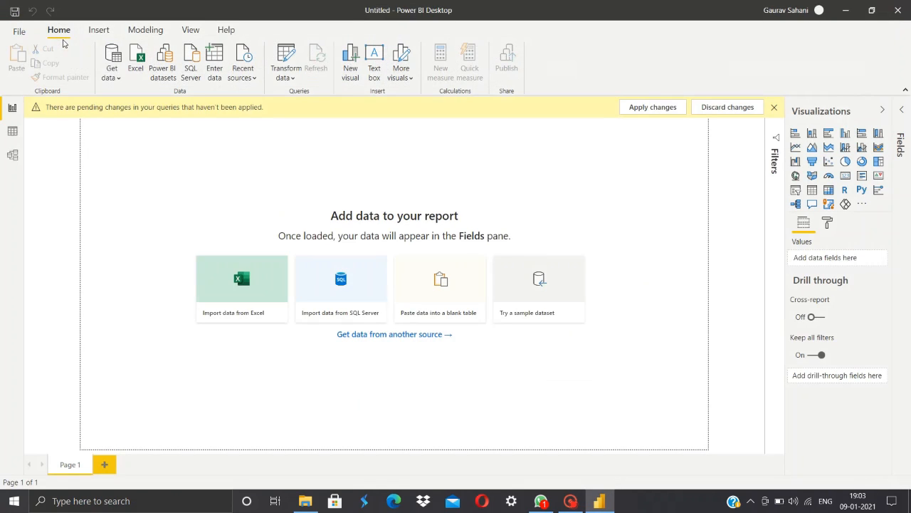